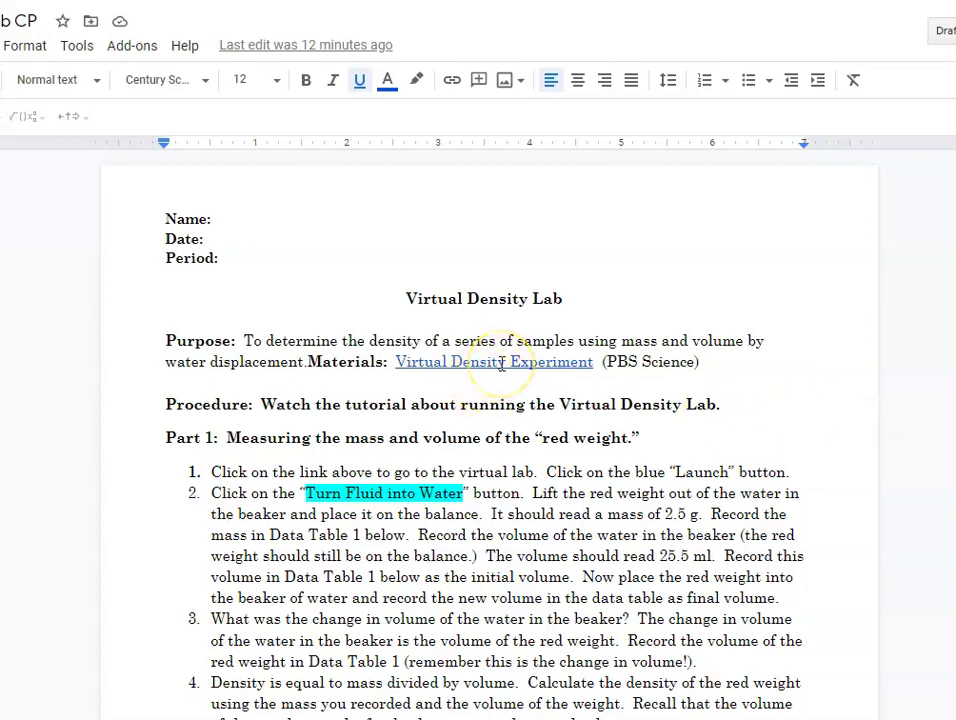
# Follow the lab sheet's Virtual Density Experiment link to the PBS LearningMedia Density Lab page.
pyautogui.click(500, 363)
pyautogui.click(506, 392)
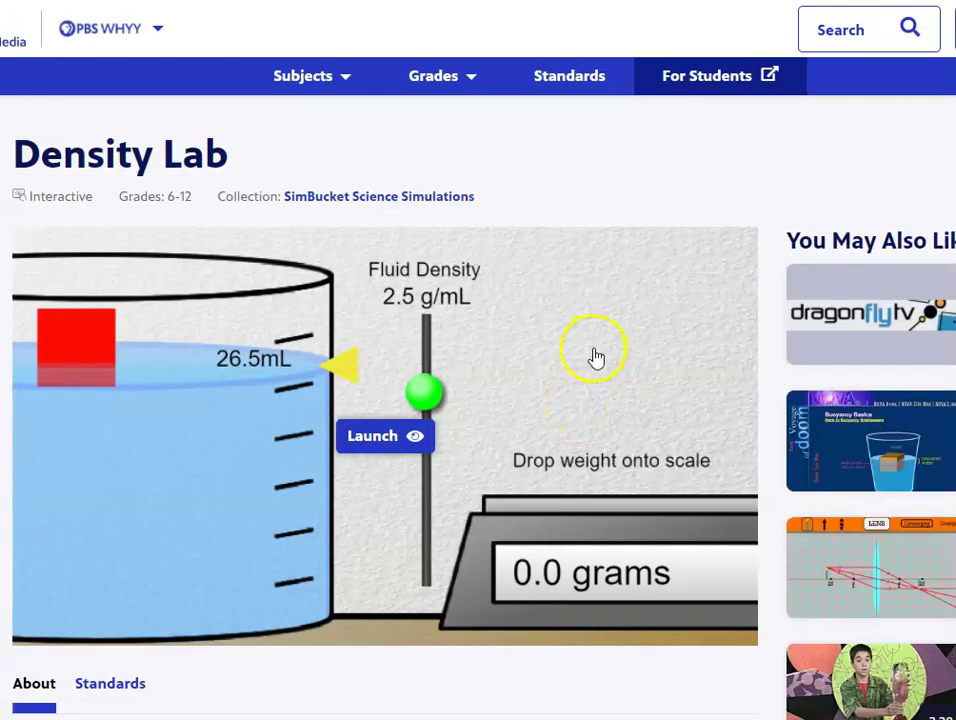
# Launch the Density Lab simulation full-page, showing the red block floating at 26.5 mL.
pyautogui.click(377, 448)
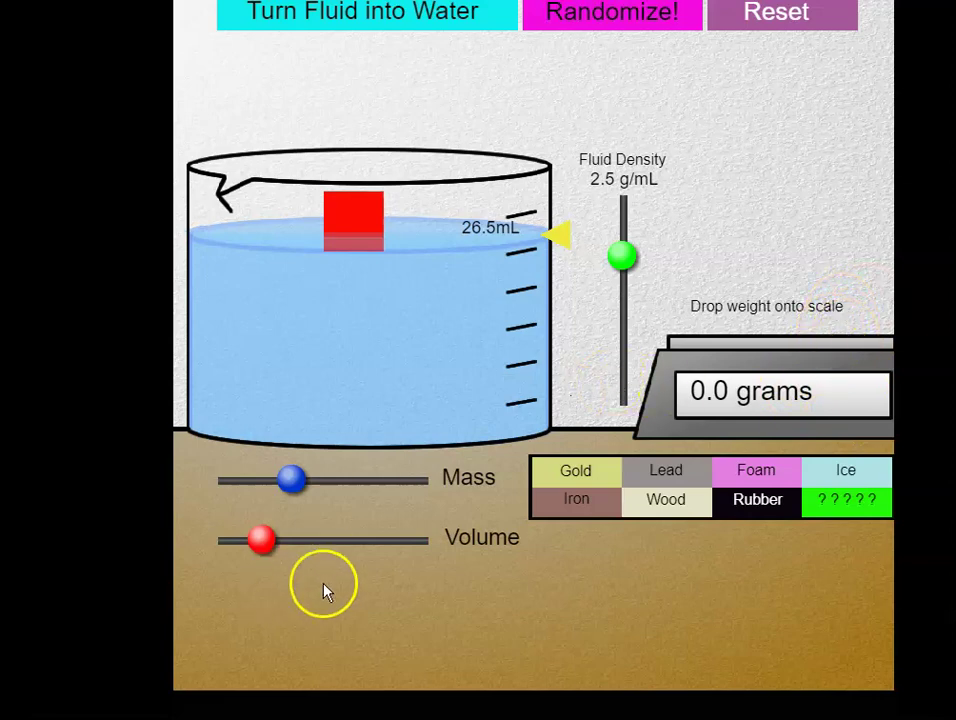
pyautogui.moveTo(296, 493); pyautogui.dragTo(283, 545)
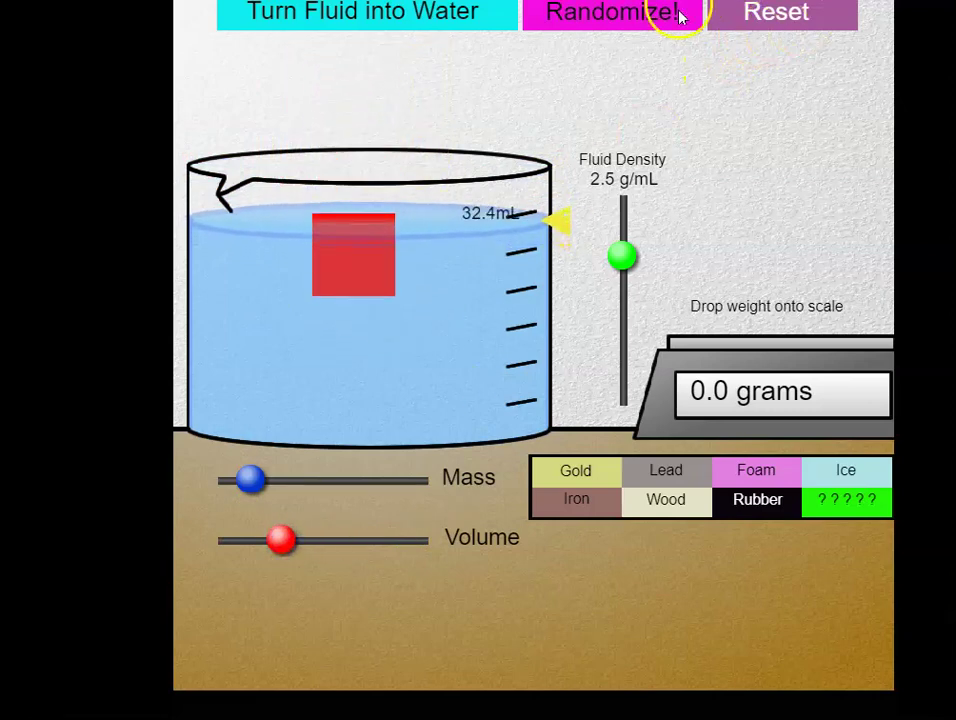
pyautogui.click(762, 22)
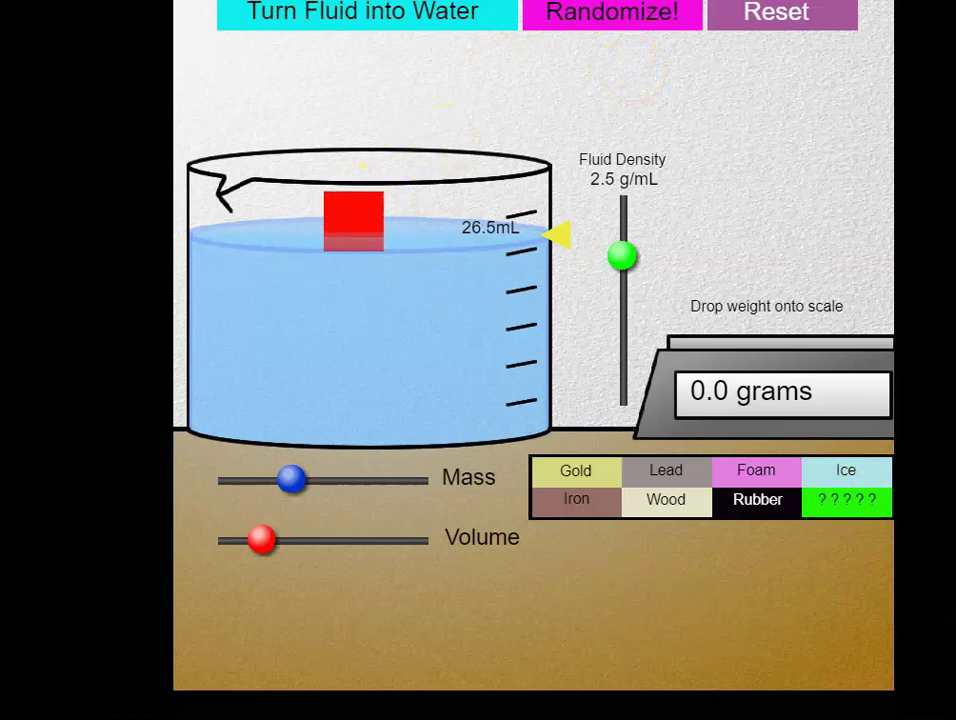
# Switch the fluid to 1 g/mL water and weigh the red block on the scale at 2.5 grams.
pyautogui.click(377, 20)
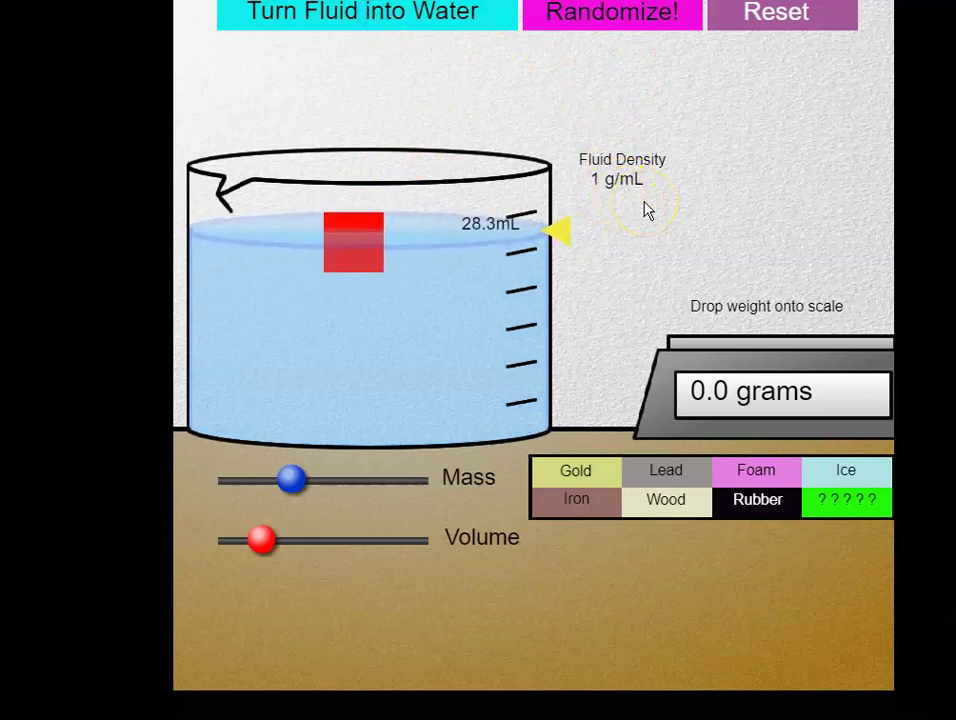
pyautogui.click(632, 205)
pyautogui.click(380, 248)
pyautogui.moveTo(353, 246); pyautogui.dragTo(745, 302)
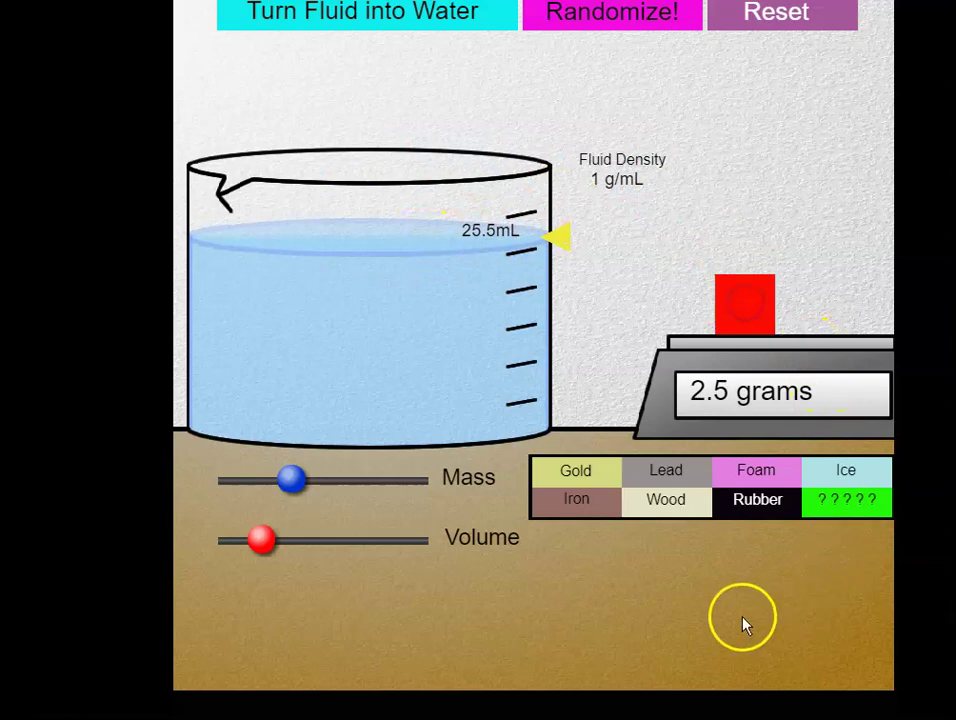
pyautogui.click(757, 406)
# Return the 2.5-gram red block to the water, raising the level from 25.5 mL to 28 mL.
pyautogui.click(510, 193)
pyautogui.click(515, 250)
pyautogui.click(747, 310)
pyautogui.moveTo(752, 313); pyautogui.dragTo(432, 181)
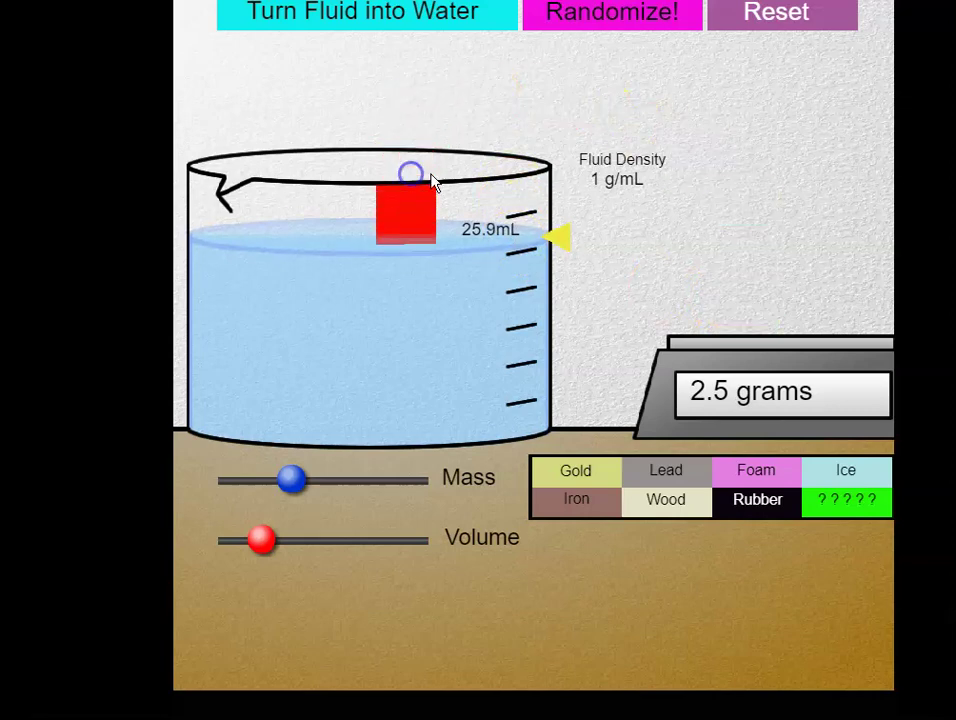
pyautogui.click(938, 186)
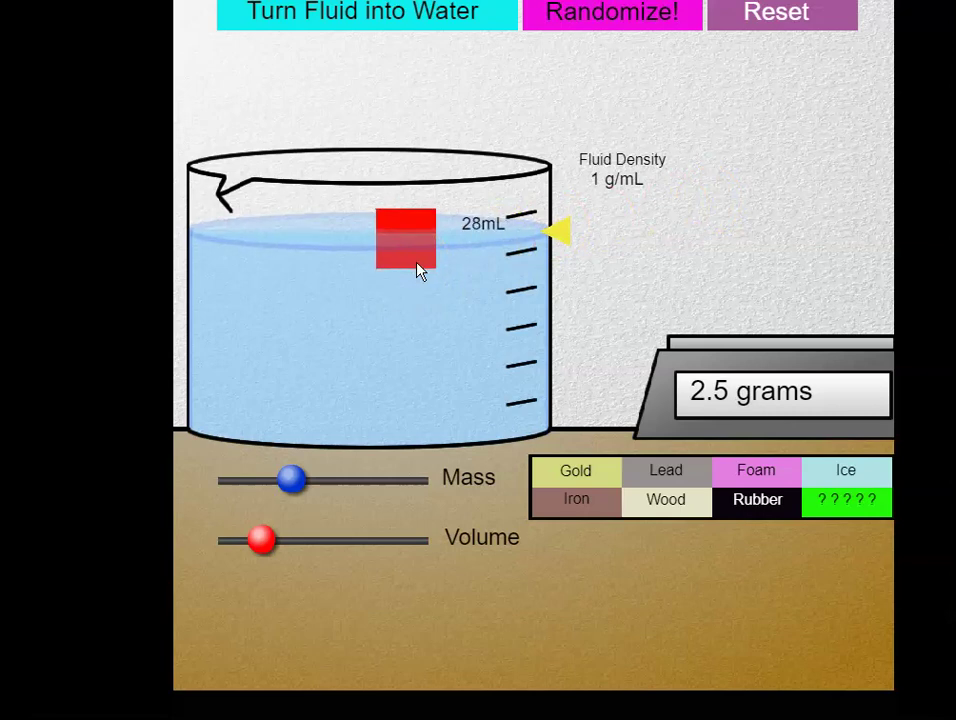
pyautogui.click(772, 220)
# Experiment with the red block's Volume and Mass sliders.
pyautogui.moveTo(735, 228); pyautogui.dragTo(402, 248)
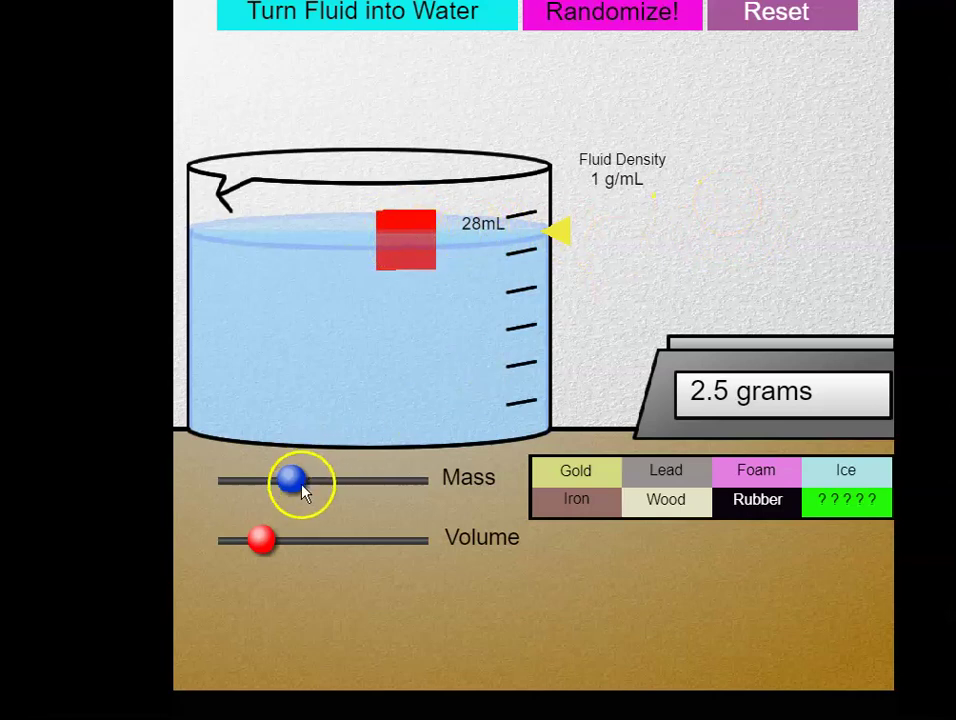
pyautogui.moveTo(267, 553); pyautogui.dragTo(243, 542)
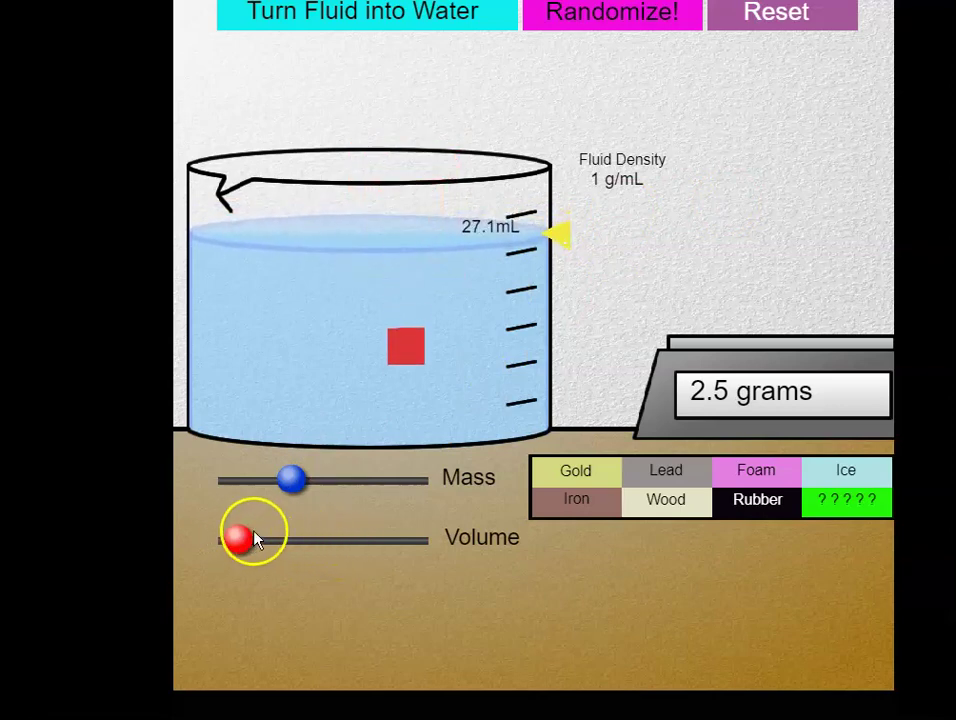
pyautogui.moveTo(292, 480)
pyautogui.mouseDown()
pyautogui.moveTo(417, 485)
pyautogui.moveTo(305, 480)
pyautogui.mouseUp()
pyautogui.moveTo(405, 423); pyautogui.dragTo(764, 323)
# Weigh the block on the scale at 19.2 grams, then reset the lab to defaults.
pyautogui.click(568, 558)
pyautogui.moveTo(313, 489); pyautogui.dragTo(424, 483)
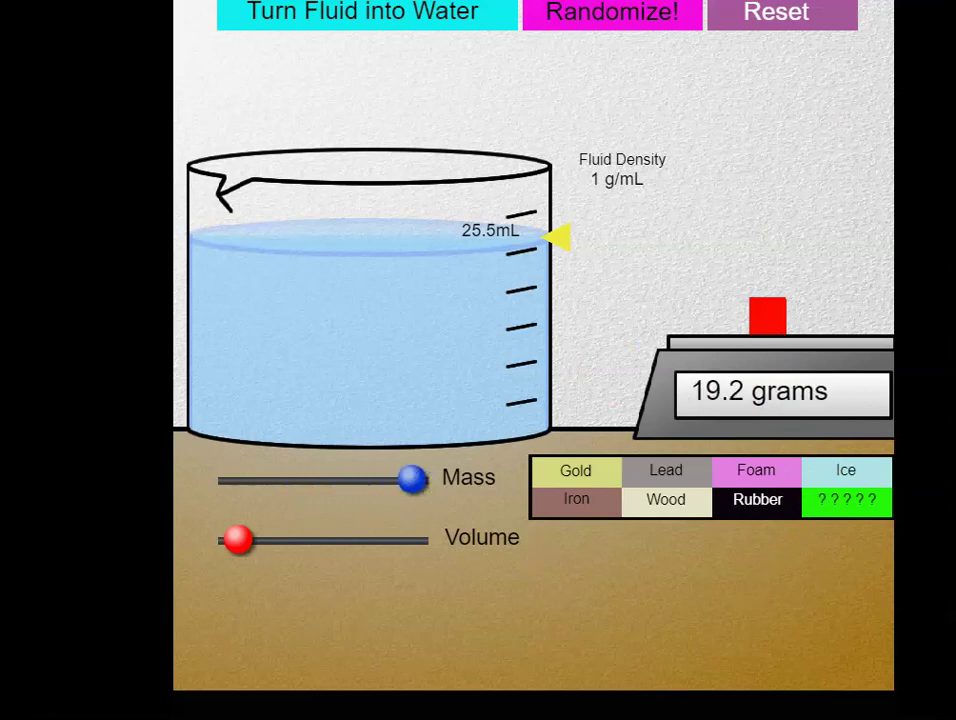
pyautogui.click(826, 22)
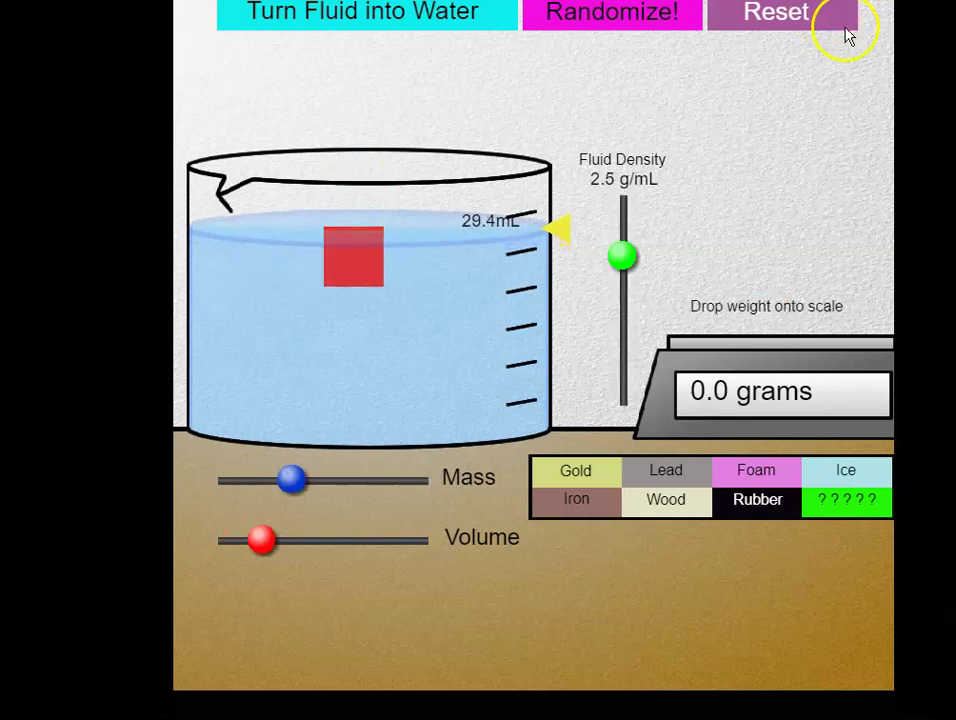
# Switch to water, weigh a gold block at 40.53 grams, and return it to the water.
pyautogui.click(440, 22)
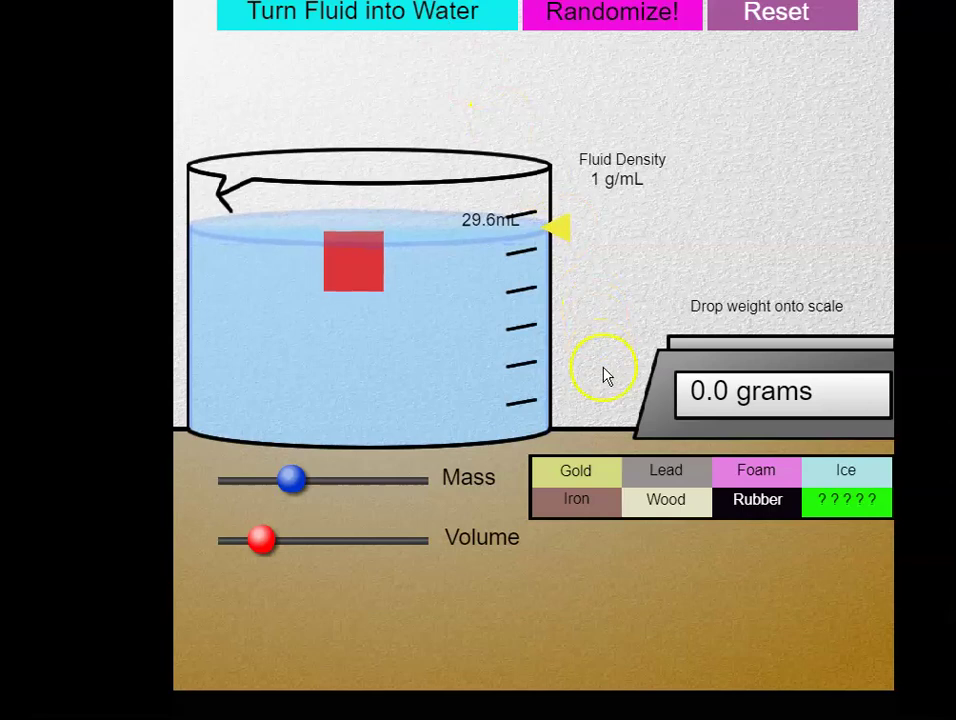
pyautogui.click(590, 480)
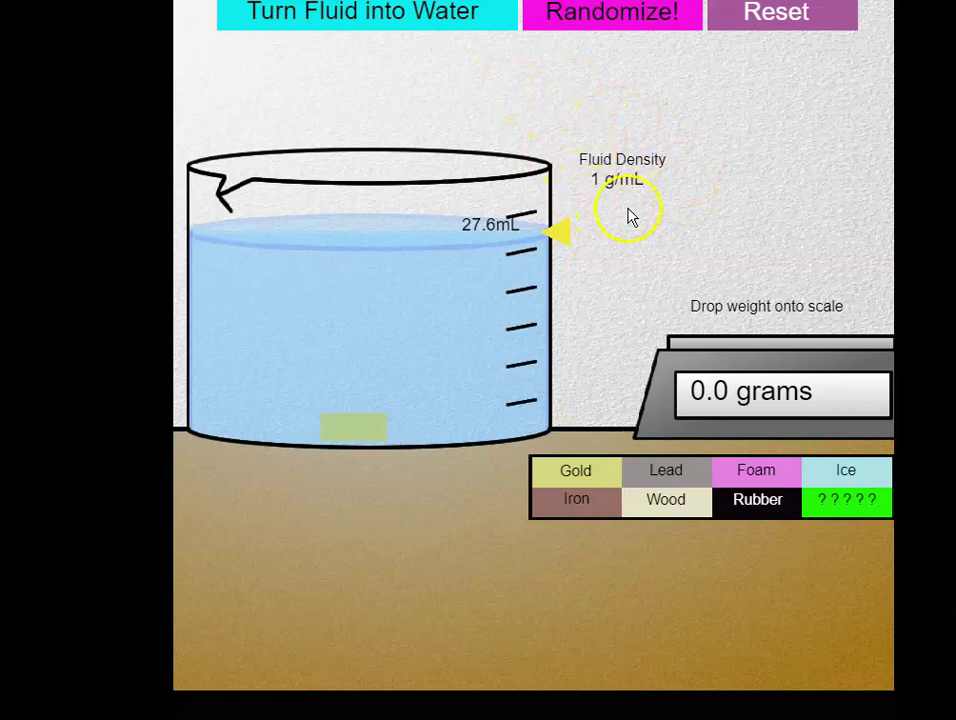
pyautogui.moveTo(360, 408); pyautogui.dragTo(749, 305)
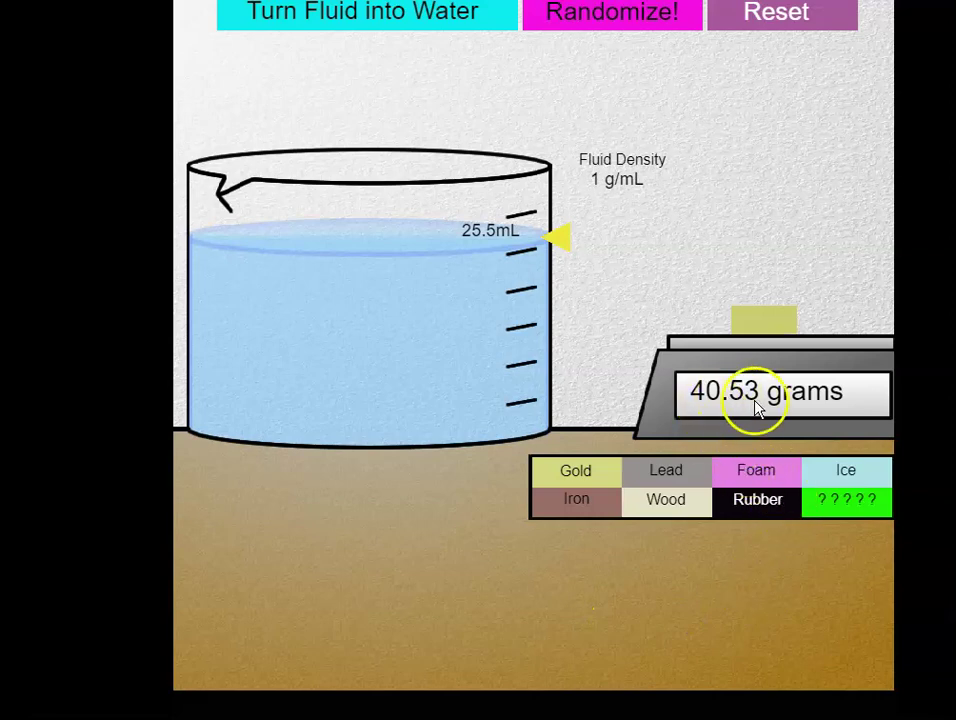
pyautogui.moveTo(775, 294); pyautogui.dragTo(384, 262)
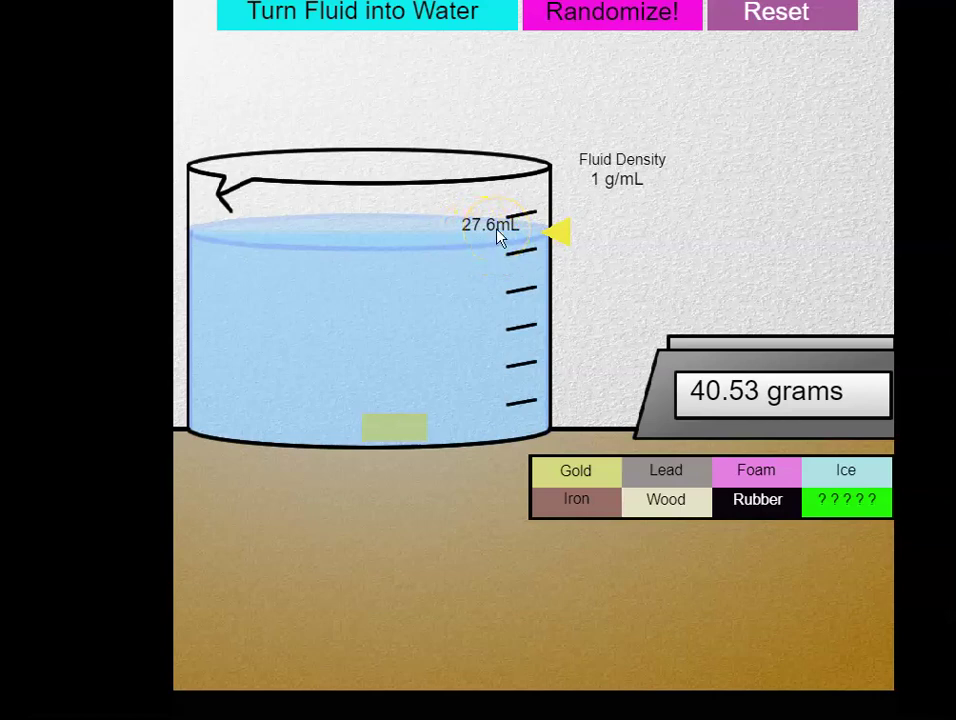
# Swap the sample for an iron block, which sinks and raises the water to 29.5 mL.
pyautogui.click(481, 249)
pyautogui.moveTo(483, 247); pyautogui.dragTo(714, 256)
pyautogui.click(583, 506)
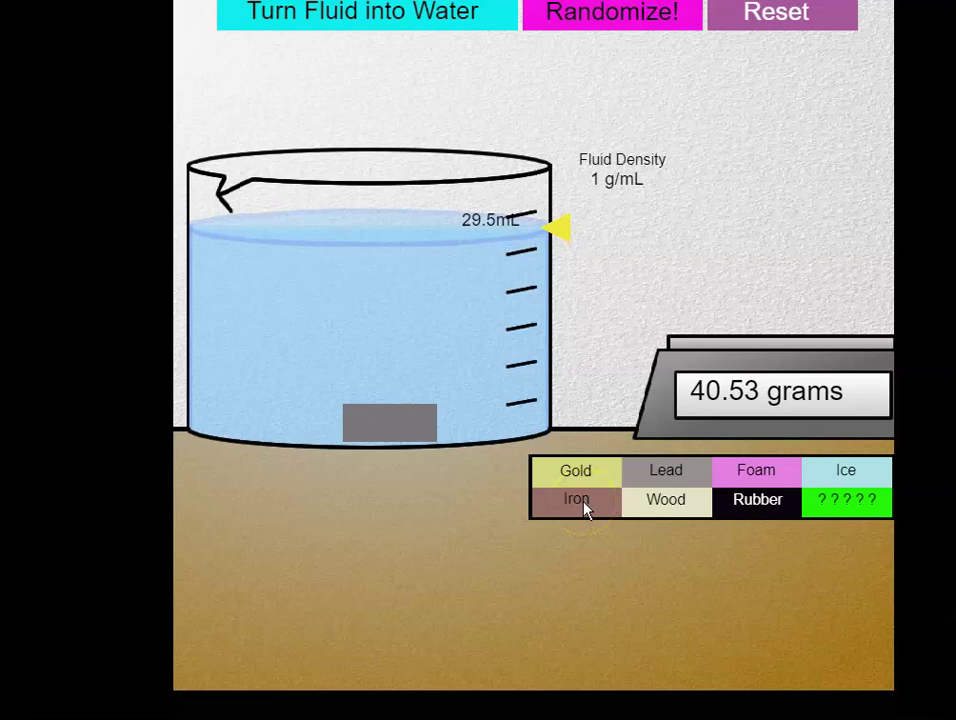
# Weigh the iron block at 31.48 grams and sink it, then weigh a foam block at 2.76 grams.
pyautogui.moveTo(461, 457); pyautogui.dragTo(747, 314)
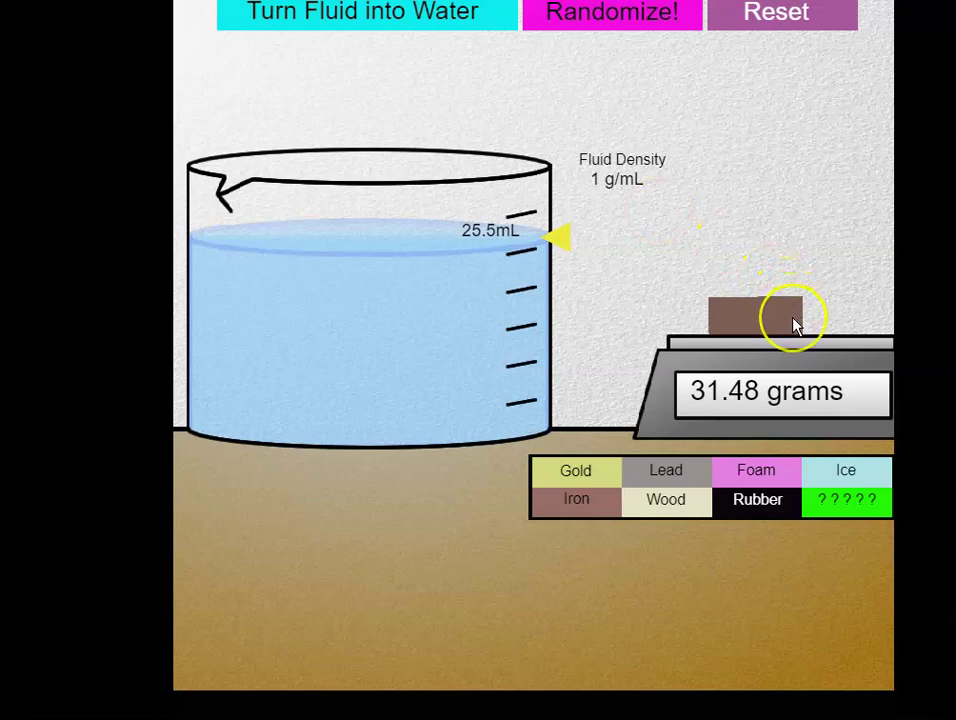
pyautogui.moveTo(796, 325); pyautogui.dragTo(425, 170)
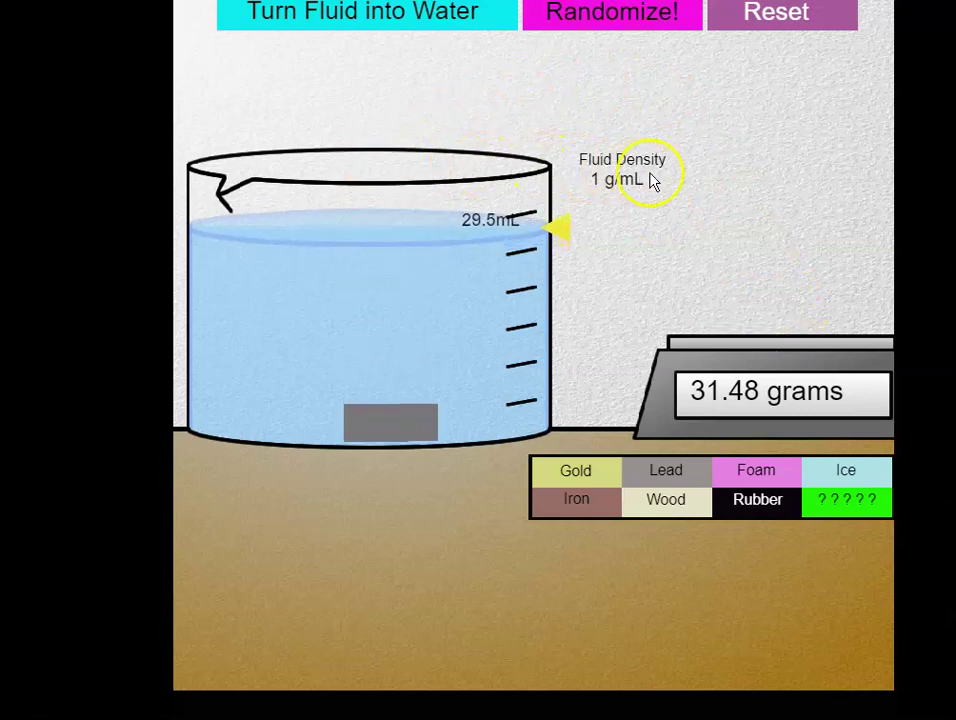
pyautogui.click(826, 471)
pyautogui.click(770, 474)
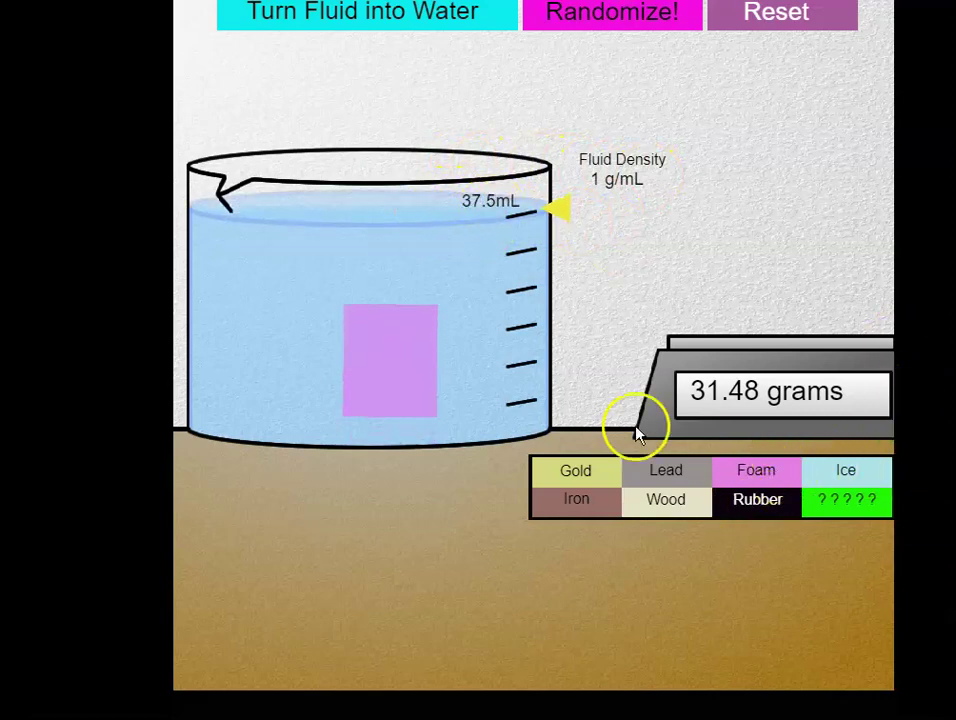
pyautogui.moveTo(395, 305); pyautogui.dragTo(410, 150)
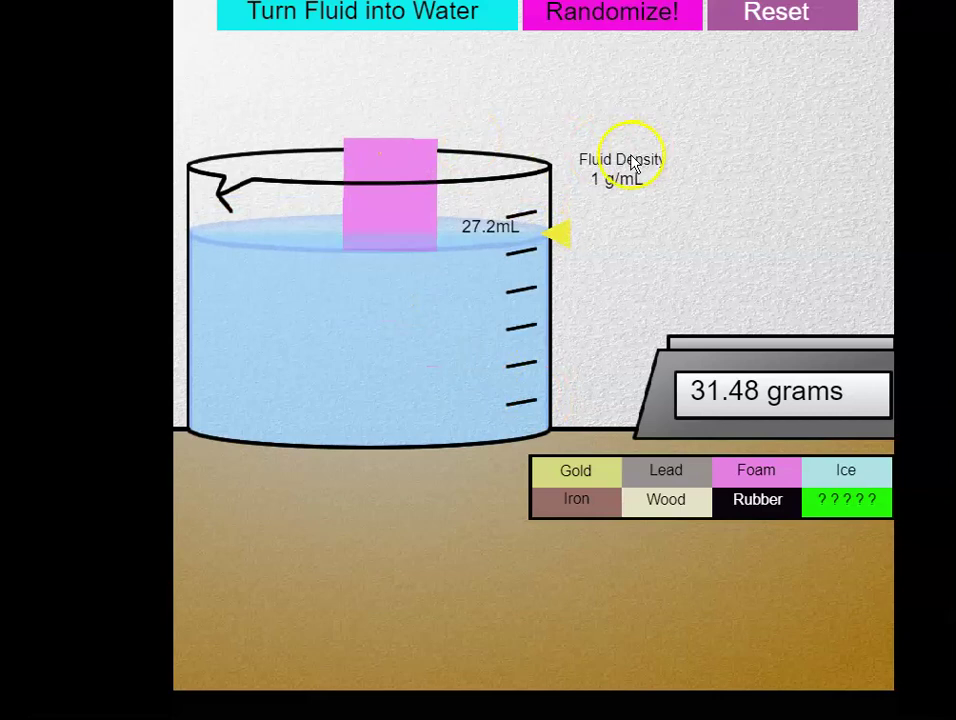
pyautogui.moveTo(403, 256); pyautogui.dragTo(726, 270)
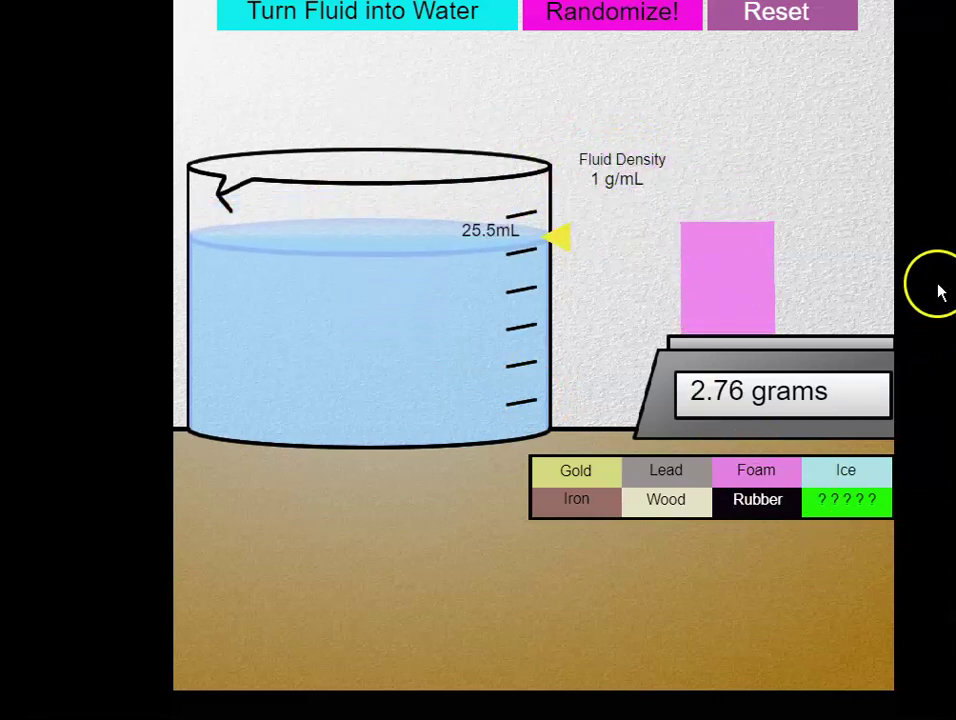
# Reset the lab and weigh the red block at 18.45 grams.
pyautogui.click(810, 20)
pyautogui.click(626, 20)
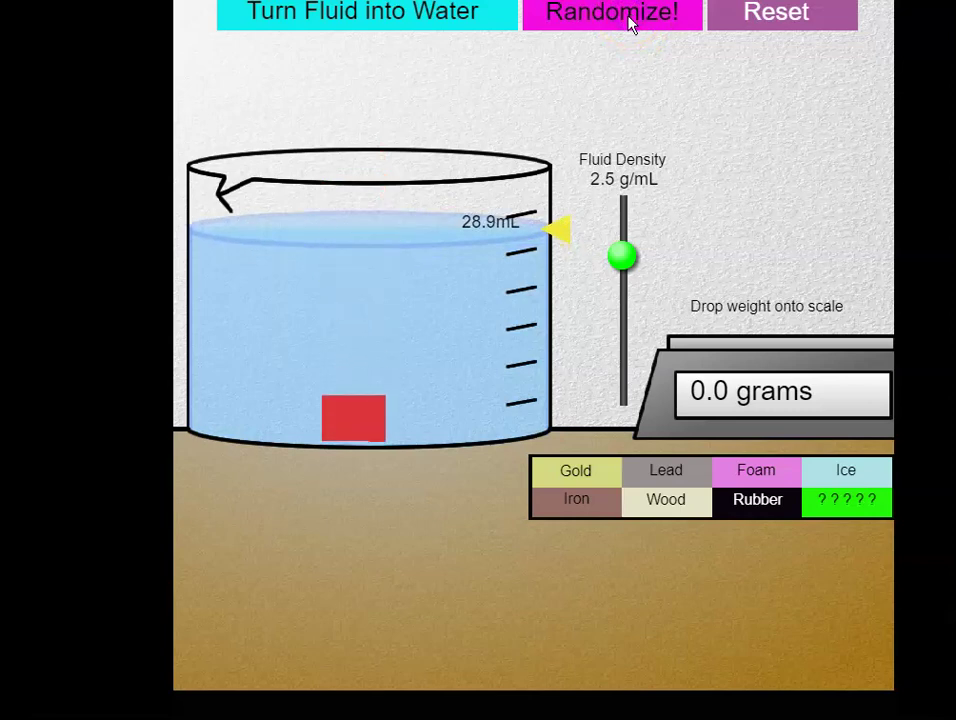
pyautogui.moveTo(352, 414); pyautogui.dragTo(388, 395)
# In water, weigh a randomized block at 17.6 grams, then reset the lab to 2.5 g/mL.
pyautogui.click(431, 30)
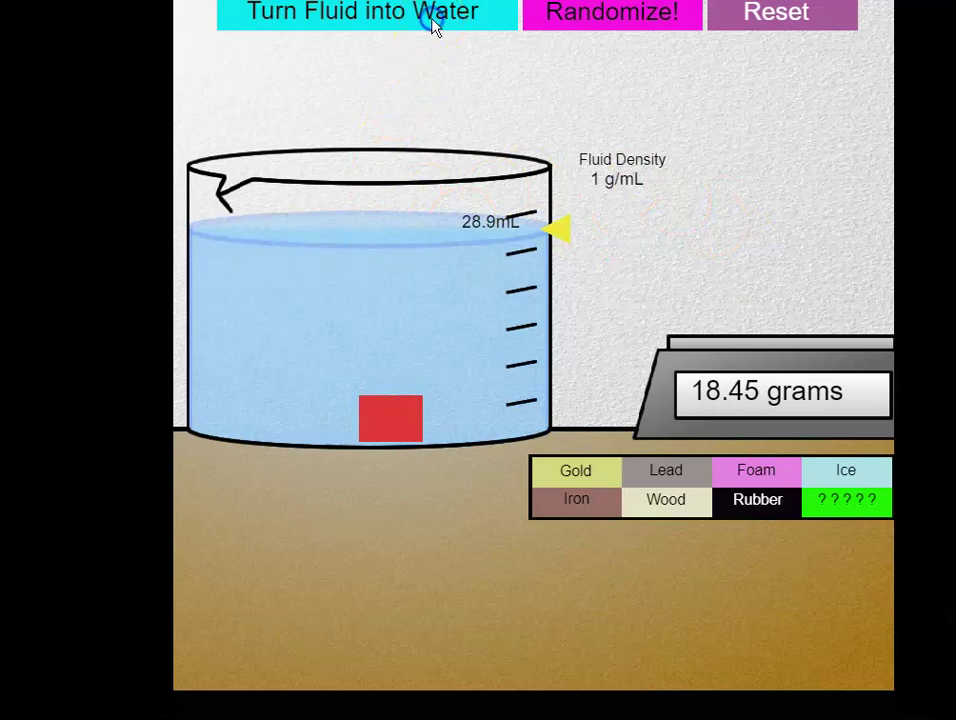
pyautogui.moveTo(386, 400); pyautogui.dragTo(370, 165)
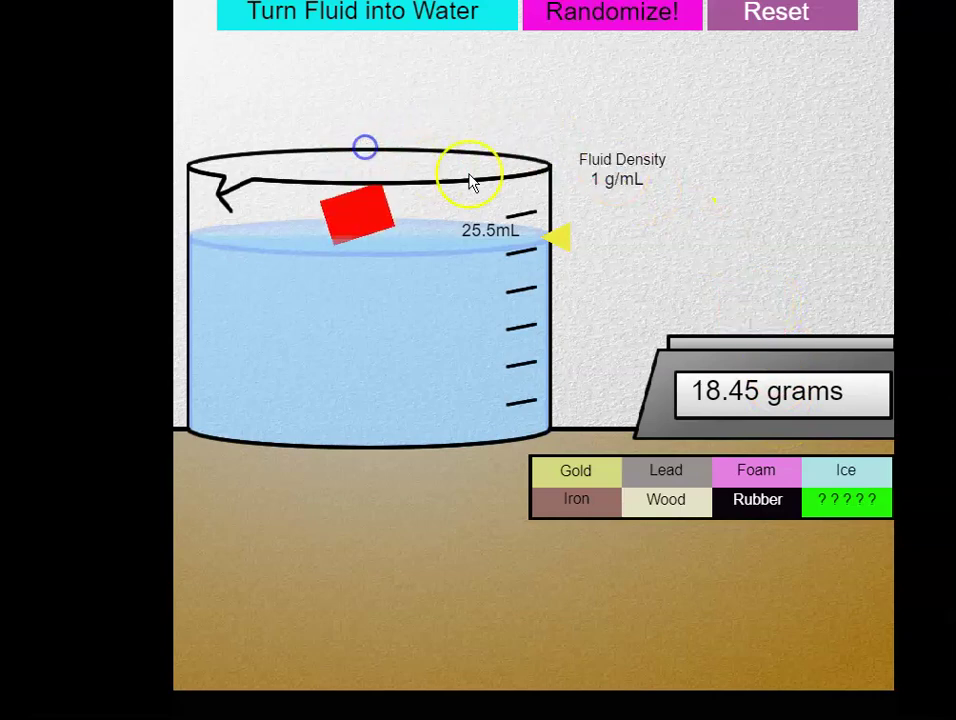
pyautogui.click(610, 22)
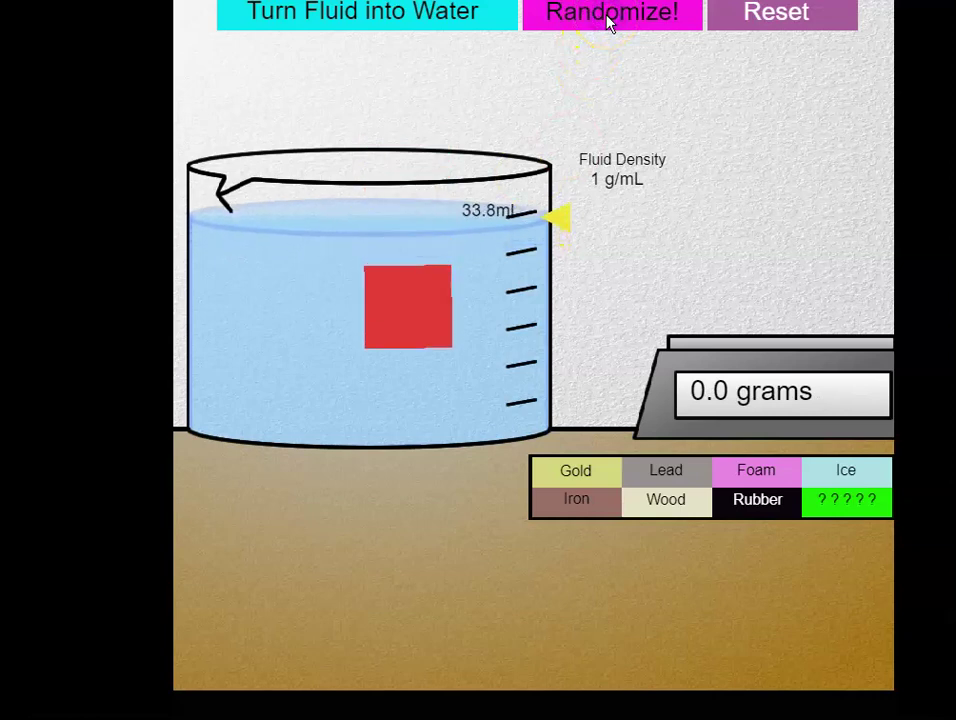
pyautogui.click(352, 385)
pyautogui.moveTo(331, 395); pyautogui.dragTo(397, 233)
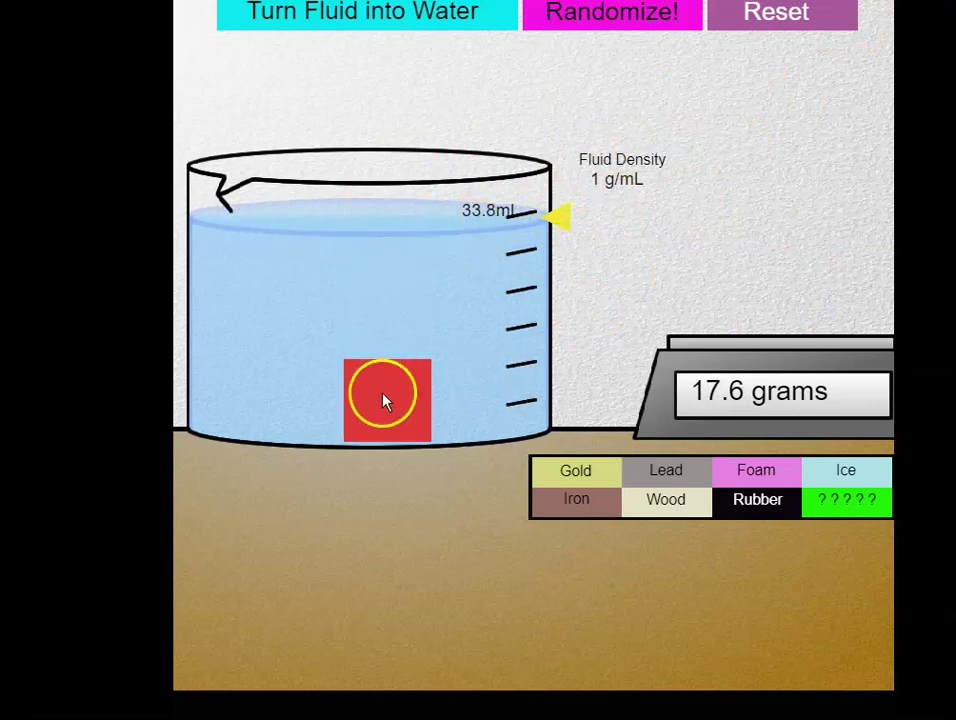
pyautogui.click(832, 24)
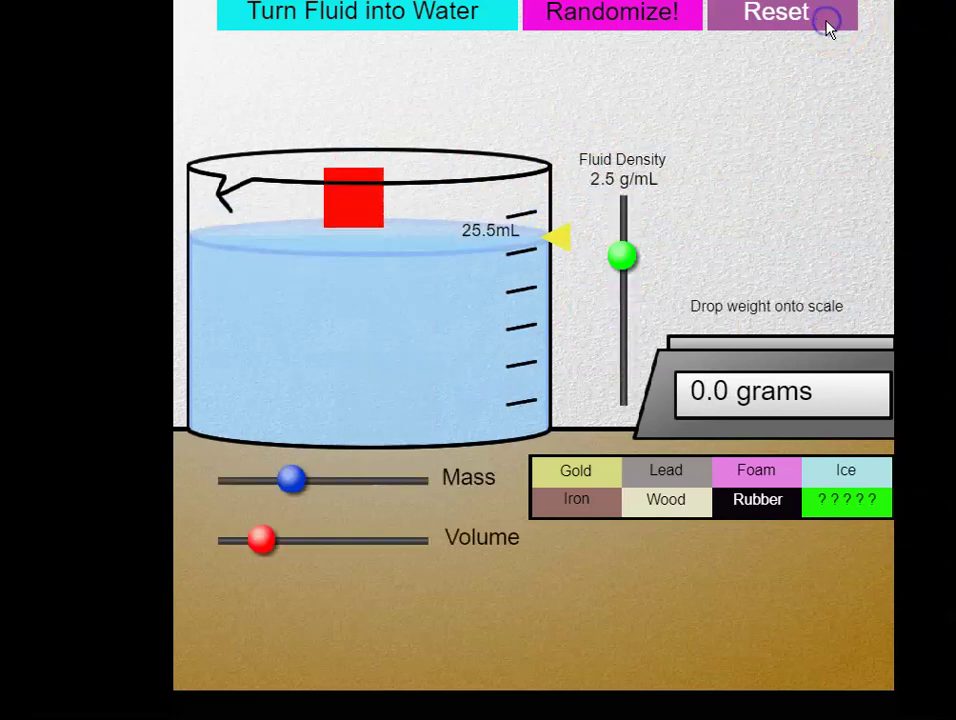
# In water, weigh the mystery green block at 18.58 grams, then sink it to 31.2 mL.
pyautogui.click(333, 34)
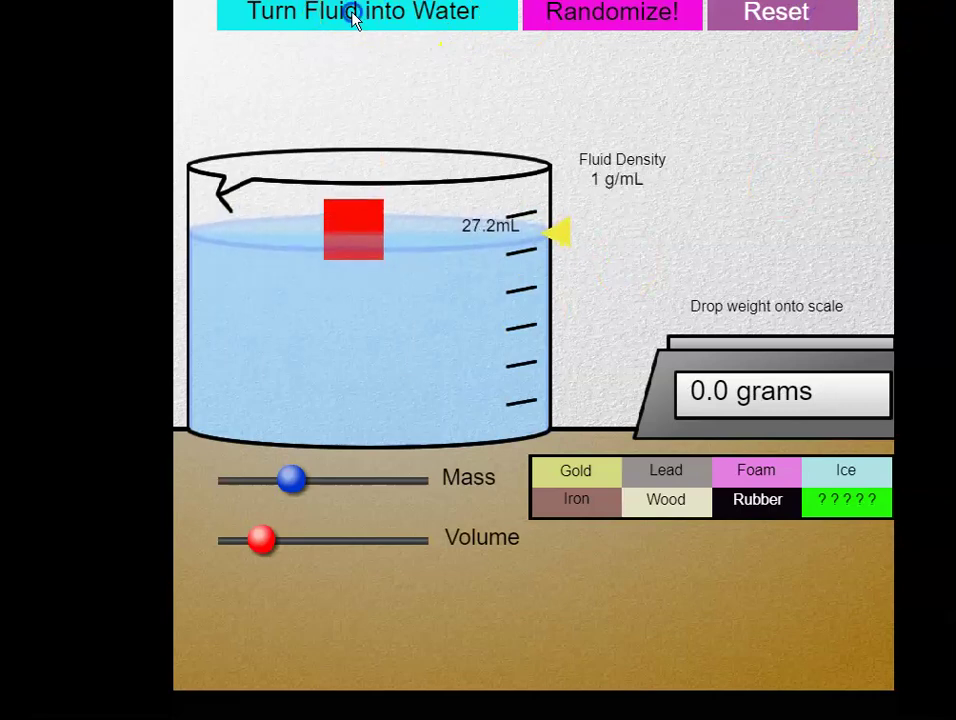
pyautogui.click(847, 508)
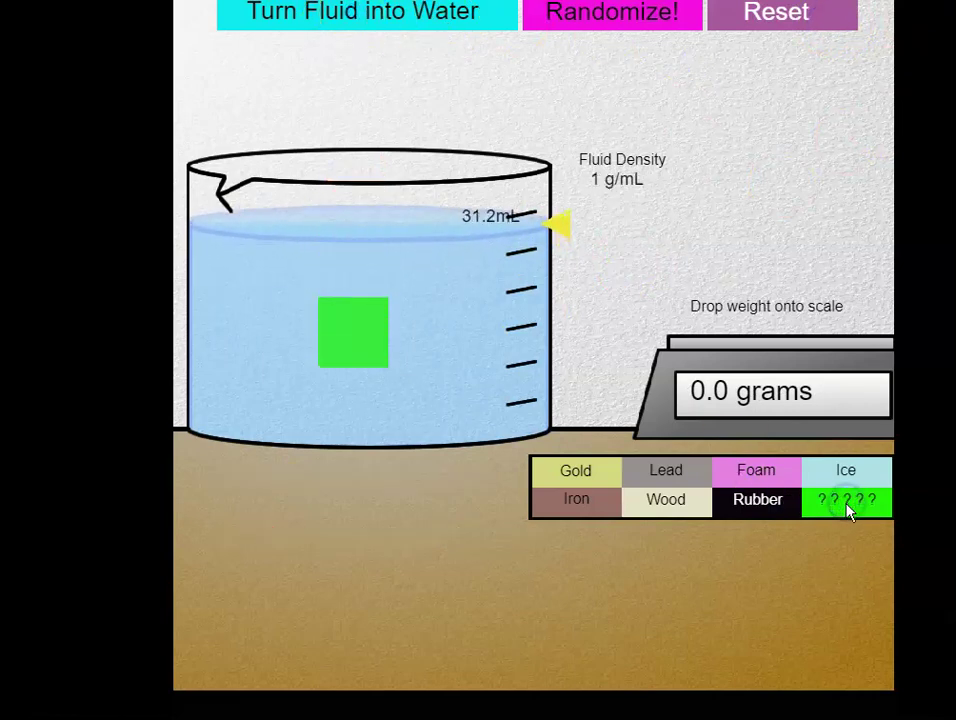
pyautogui.click(706, 208)
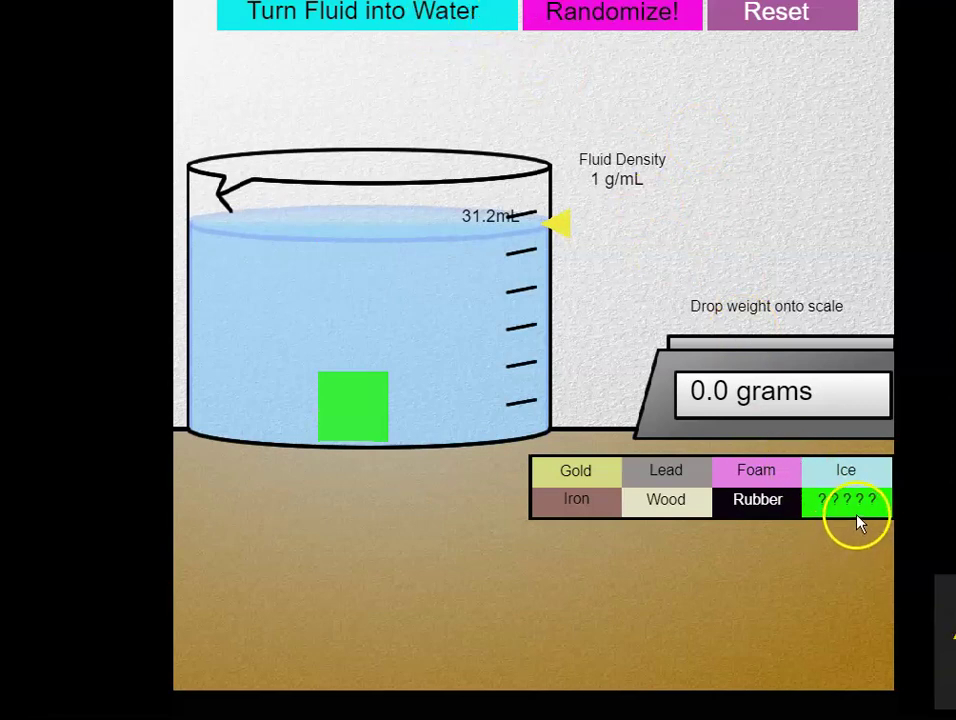
pyautogui.moveTo(354, 416); pyautogui.dragTo(753, 273)
pyautogui.moveTo(796, 395); pyautogui.dragTo(458, 93)
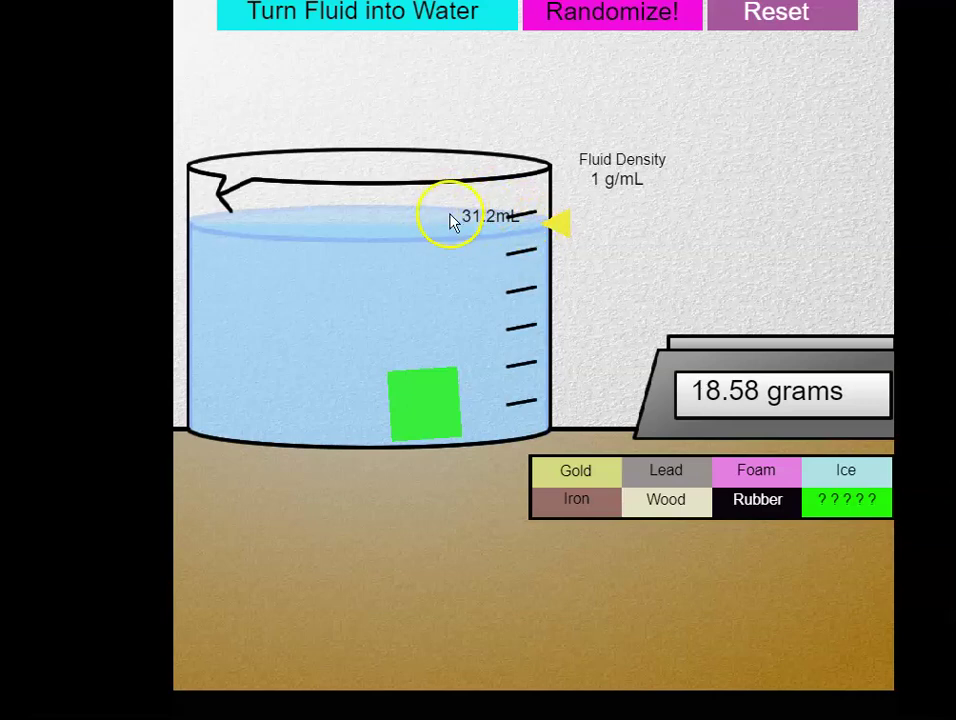
# Reset the lab, push the red block into the fluid, and lower fluid density to 0.32 g/mL.
pyautogui.click(794, 19)
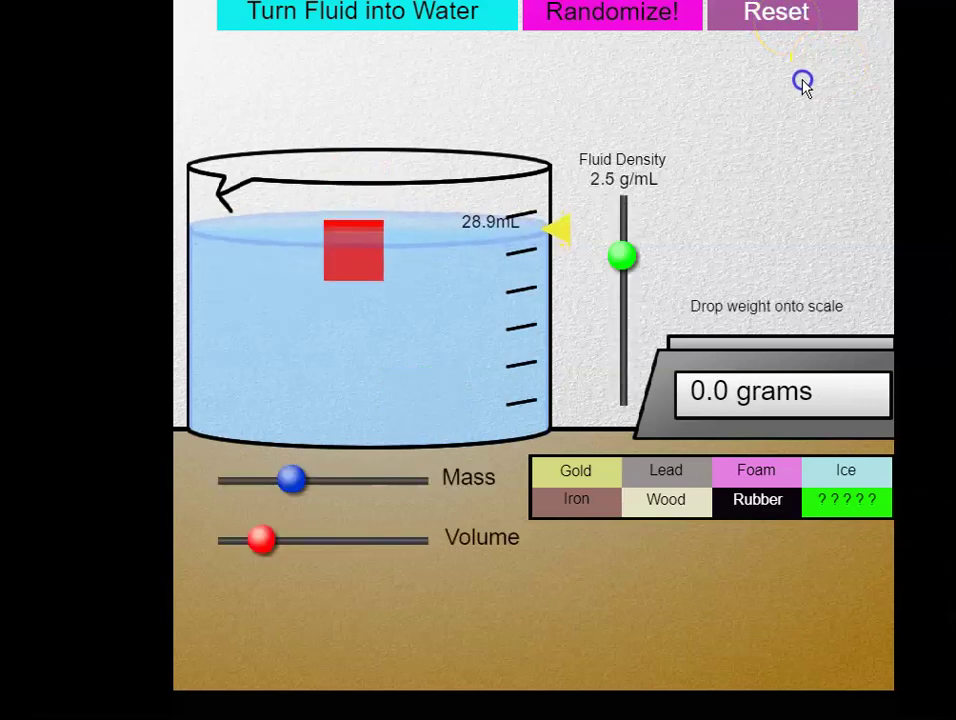
pyautogui.moveTo(350, 224); pyautogui.dragTo(348, 244)
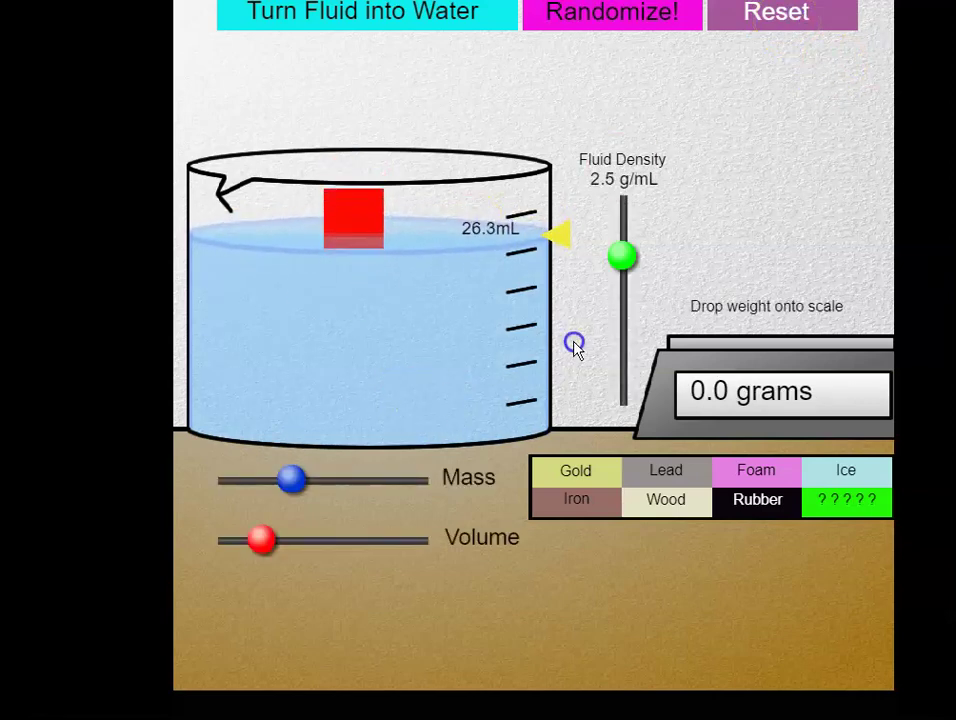
pyautogui.moveTo(620, 258); pyautogui.dragTo(617, 224)
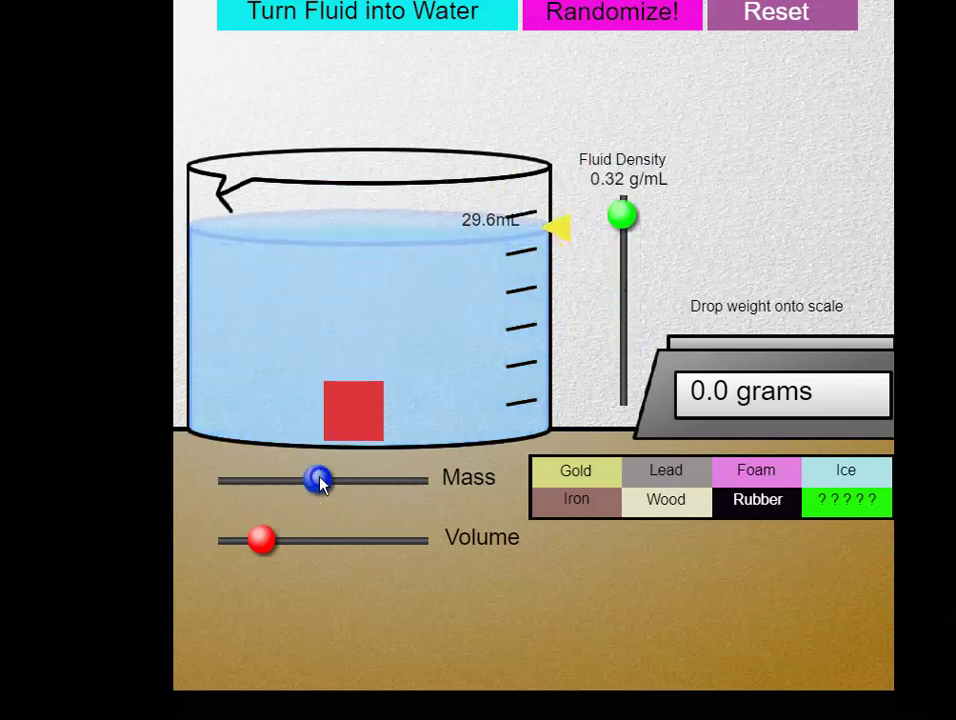